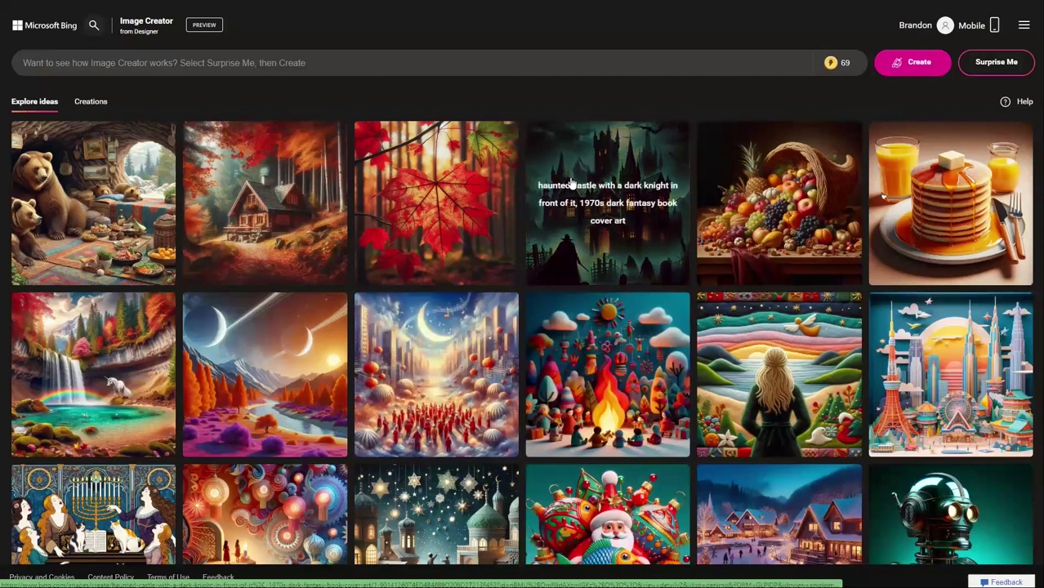
# Step: Generate images from the prompt 'a photo of an alligator in a swamp, realistic'
pyautogui.click(552, 62)
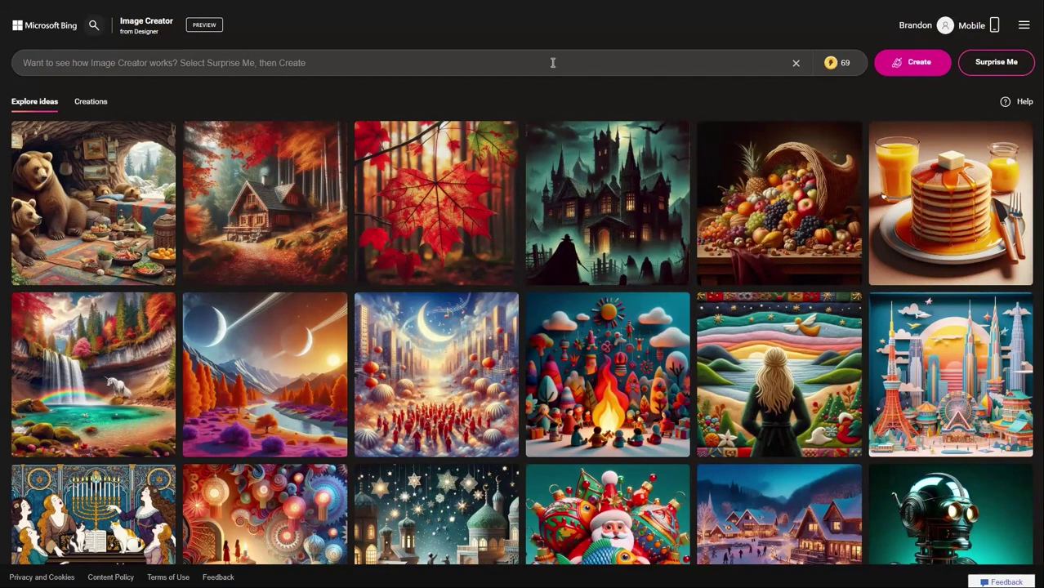
pyautogui.write('a photo of an alligator in a')
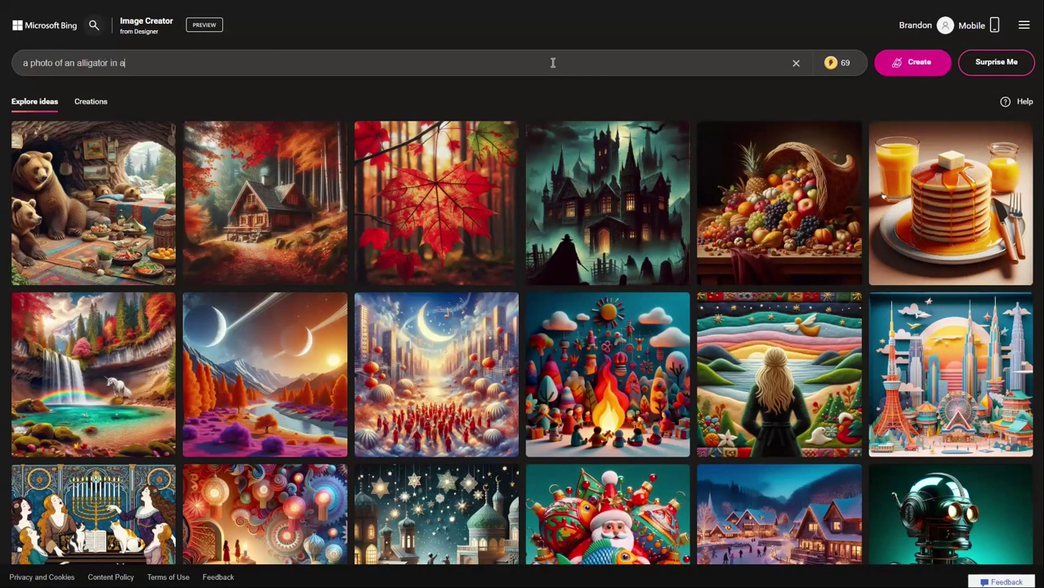
pyautogui.write(' swamp, realistic')
pyautogui.click(898, 66)
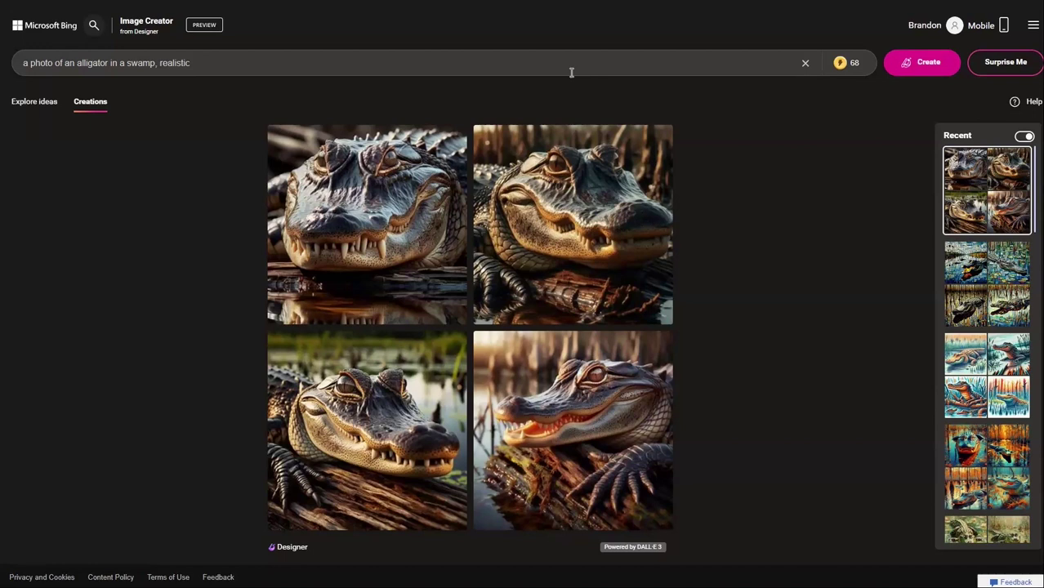
# Step: Append ', bright colors, blue sky' to the alligator prompt and regenerate the images
pyautogui.click(522, 63)
pyautogui.write(', bright colors, blue sky')
pyautogui.click(894, 69)
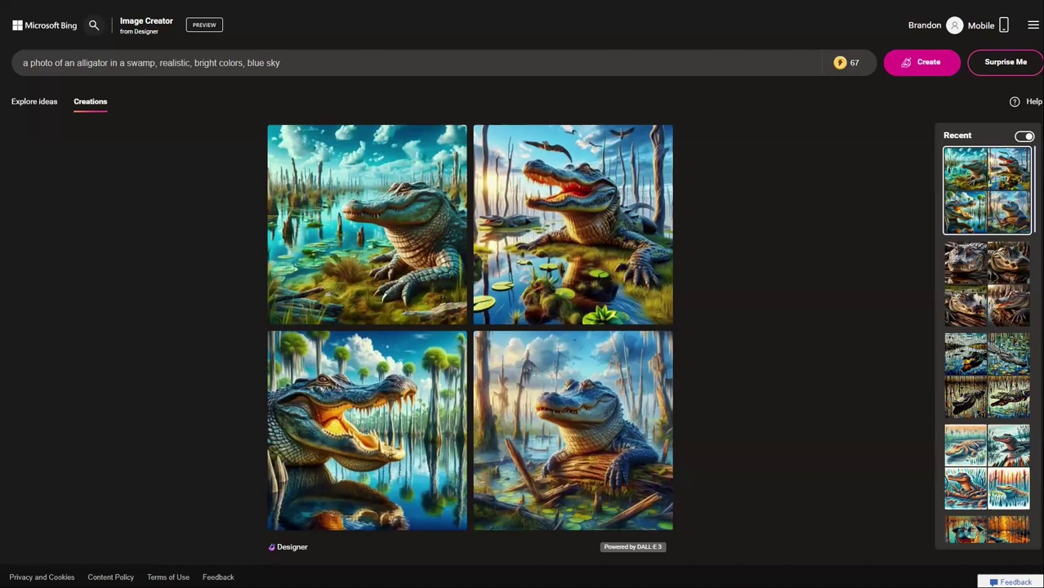
pyautogui.click(167, 66)
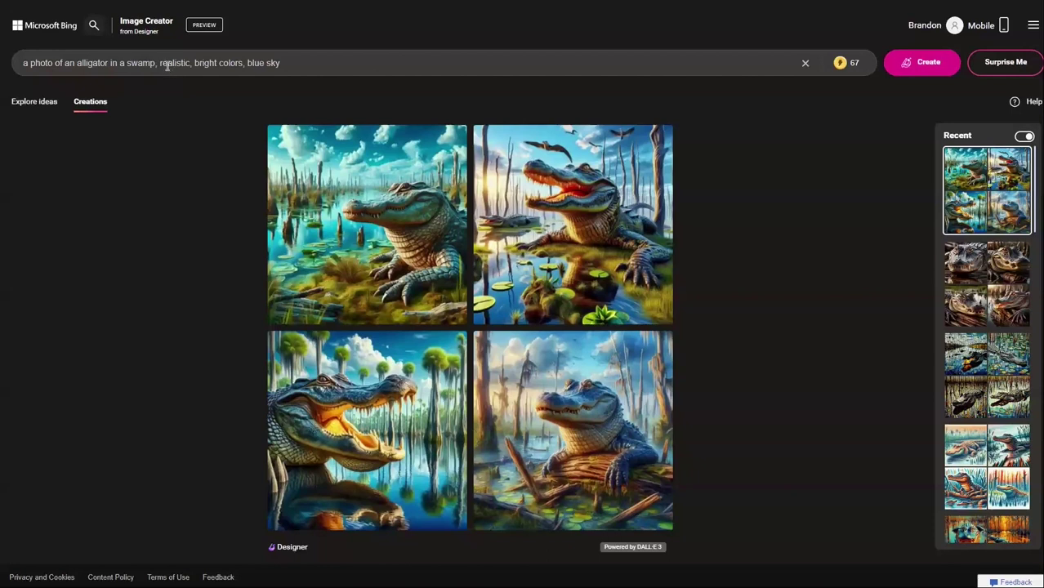
# Step: Replace 'realistic, bright colors, blue sky' with 'impressionism' in the prompt and regenerate
pyautogui.moveTo(161, 66); pyautogui.dragTo(402, 81)
pyautogui.write('impressionism')
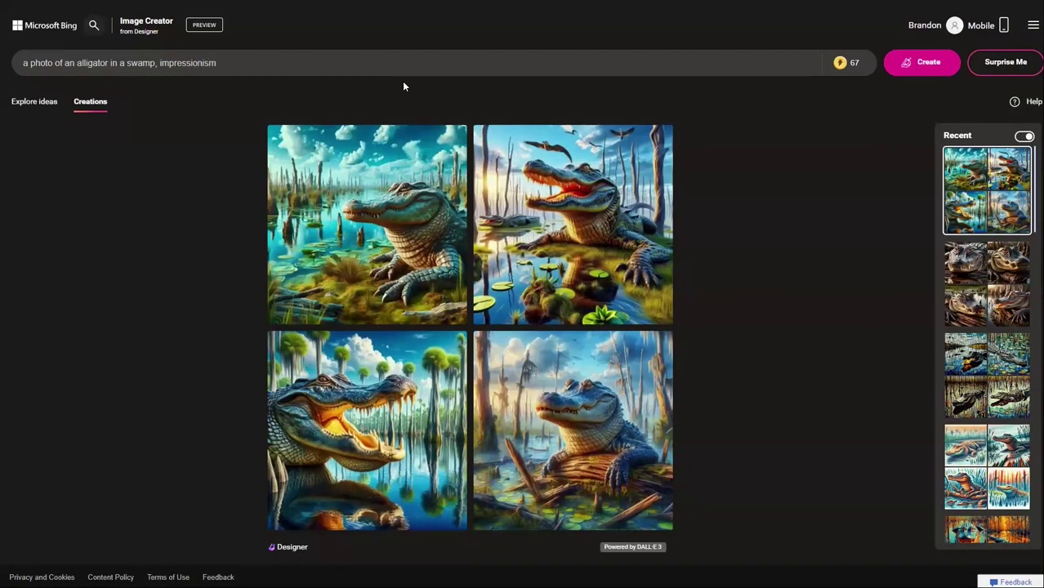
pyautogui.click(918, 65)
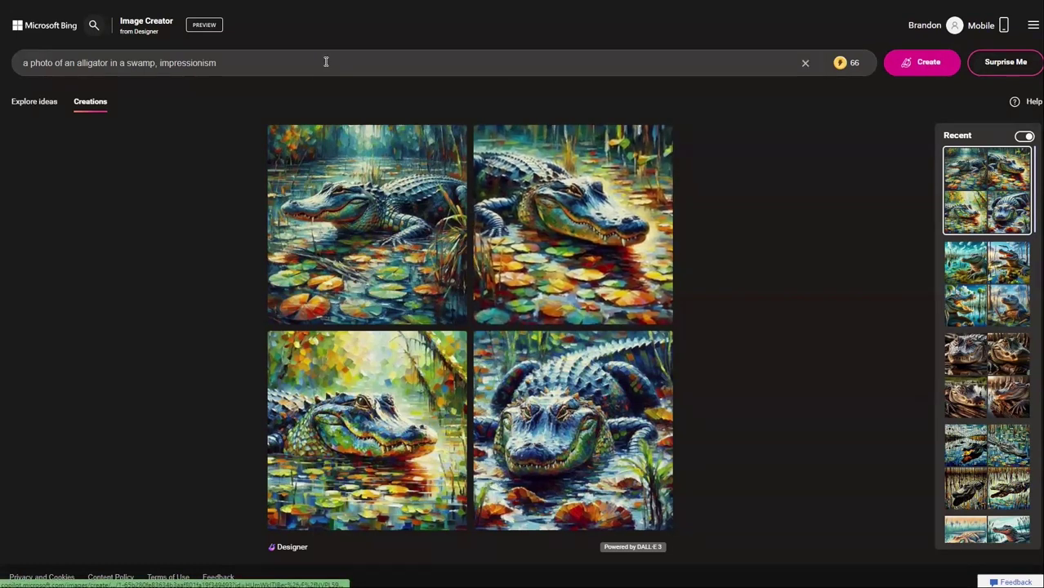
# Step: Add ', primary colors orange and blue' to the impressionism prompt and regenerate
pyautogui.click(221, 59)
pyautogui.write(', primary color')
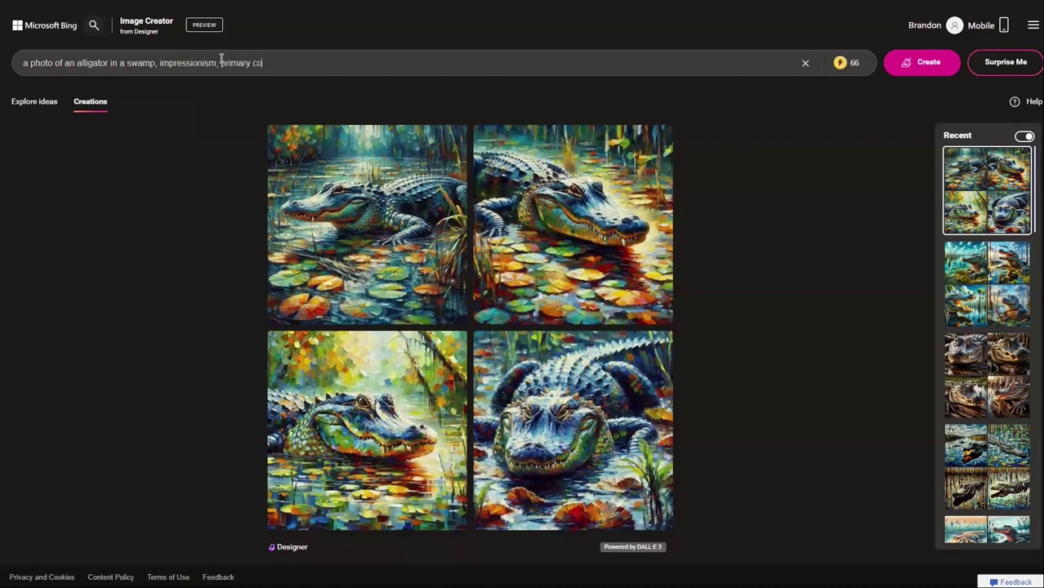
pyautogui.write('s orange an dblu')
pyautogui.press('BackSpace')
pyautogui.press('BackSpace')
pyautogui.press('BackSpace')
pyautogui.press('BackSpace')
pyautogui.press('BackSpace')
pyautogui.write('d blue')
pyautogui.click(937, 71)
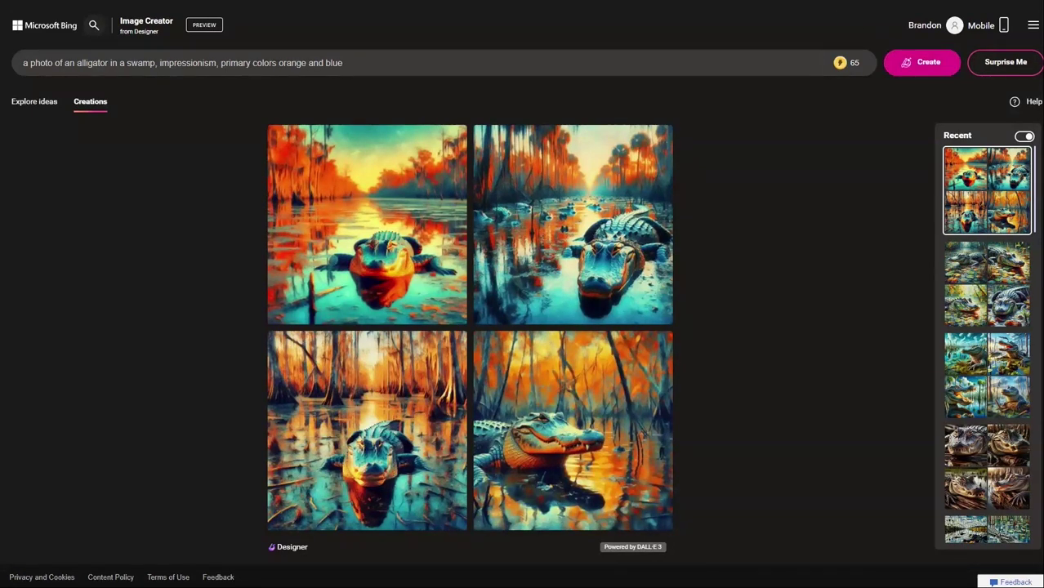
# Step: Remove 'a photo of an', swap 'impressionism' for 'drawn in crayon', and regenerate
pyautogui.click(75, 64)
pyautogui.hotkey('shift', 'Home')
pyautogui.press('BackSpace')
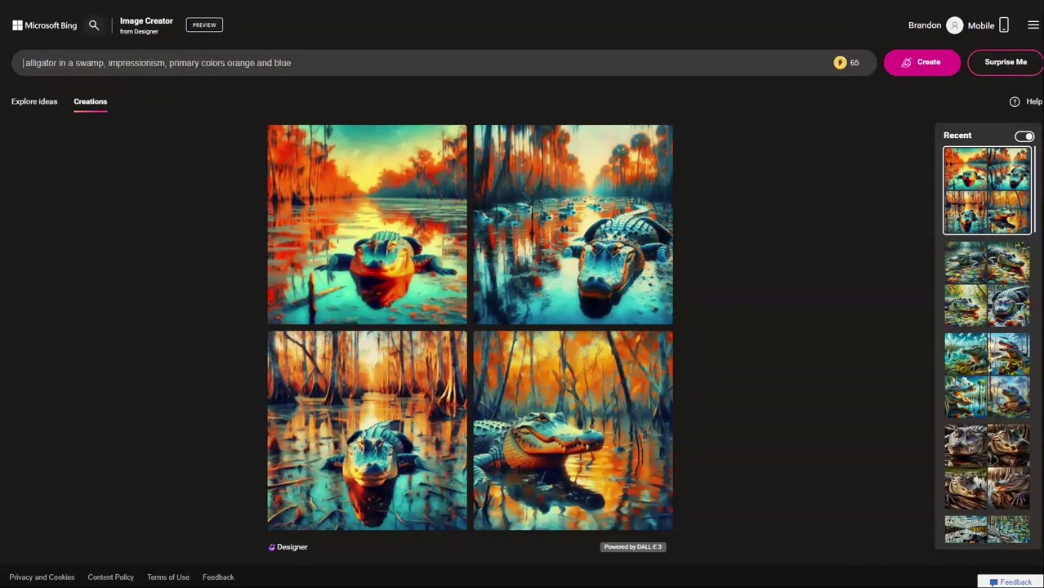
pyautogui.doubleClick(127, 65)
pyautogui.write('drawn in crayon')
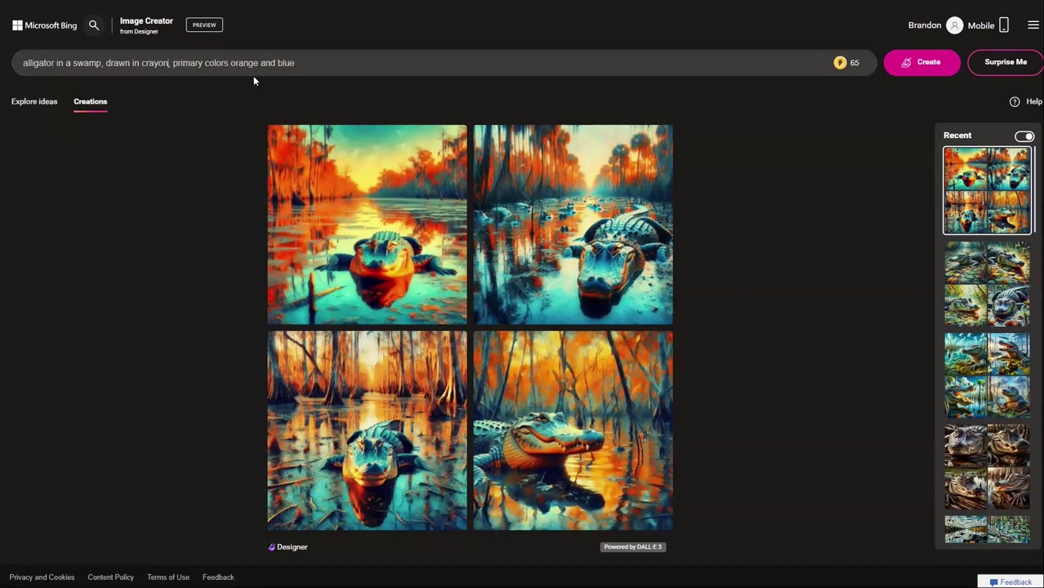
pyautogui.click(899, 74)
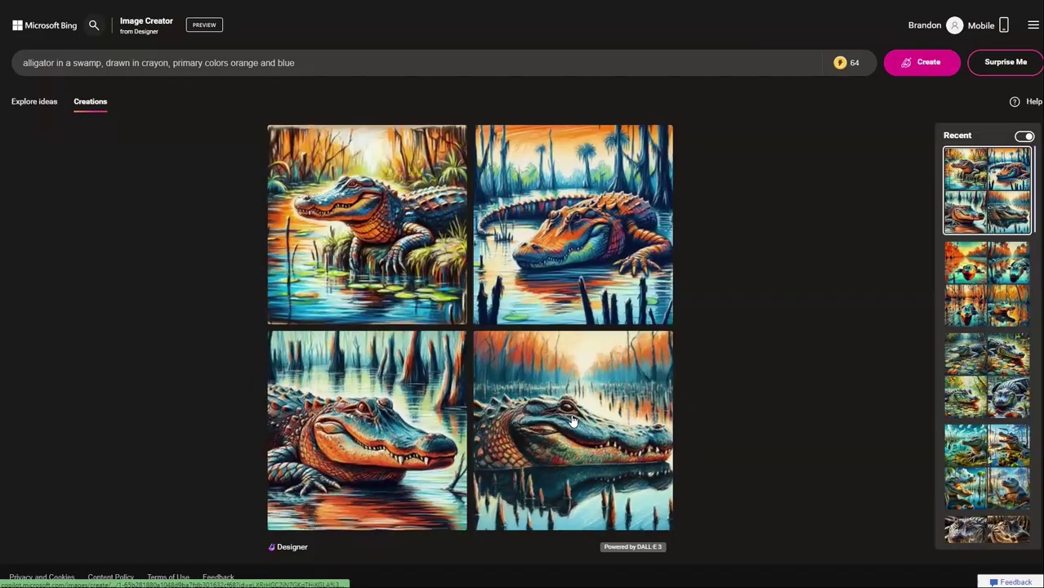
# Step: Open the bottom-right crayon alligator image at full size and download it
pyautogui.click(572, 420)
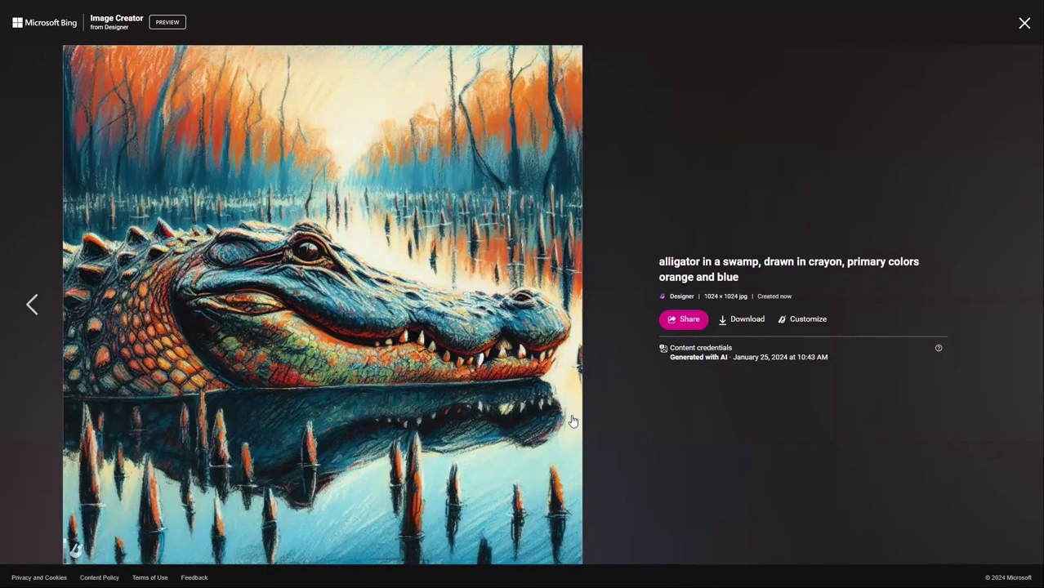
pyautogui.click(734, 323)
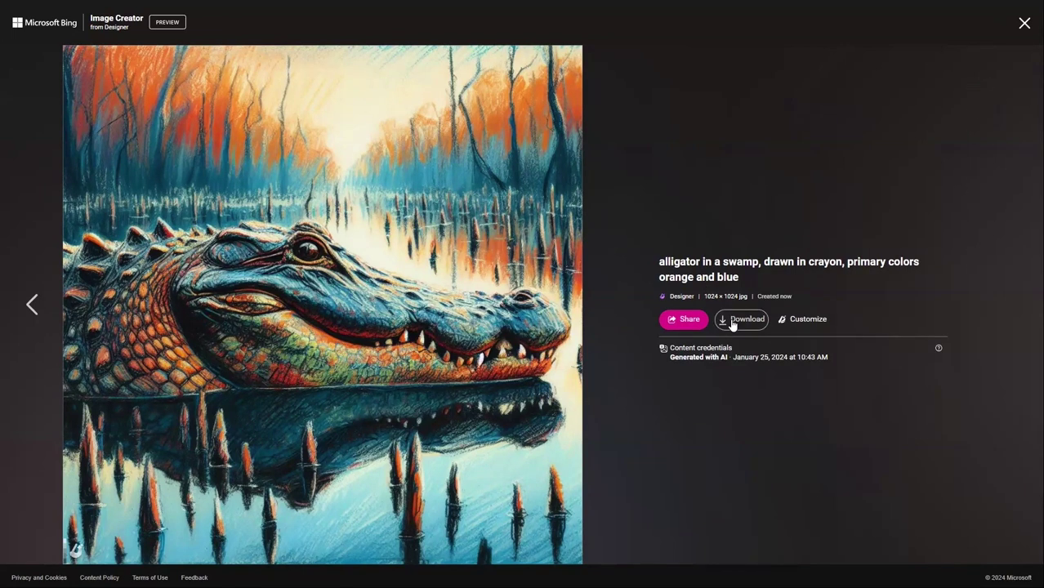